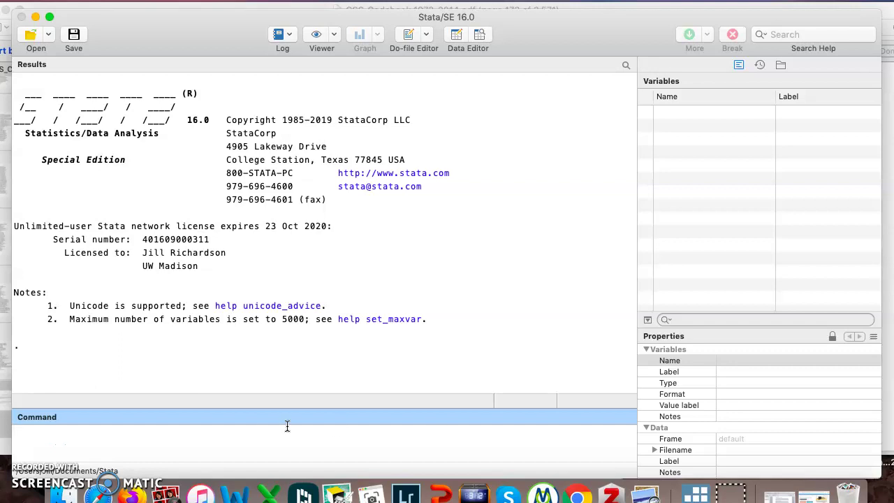
- Open the GSS2014.DTA dataset from the 9 - Stata folder
left_click(29, 38)
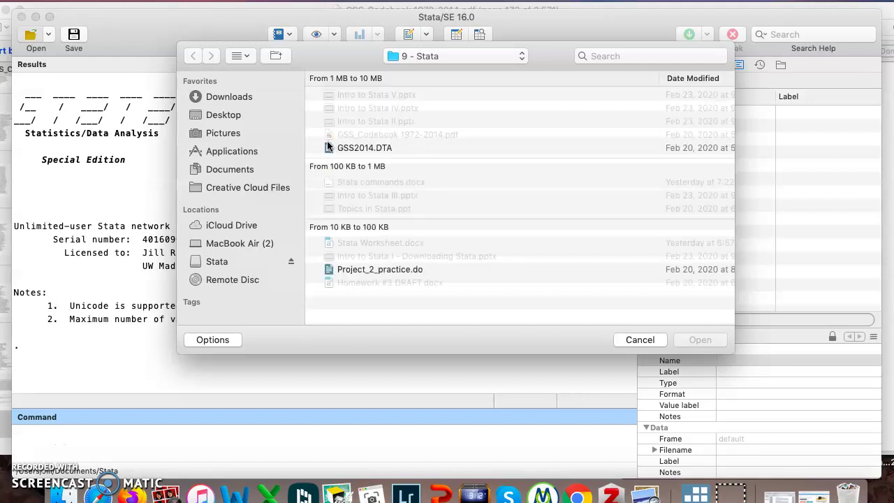
left_click(346, 148)
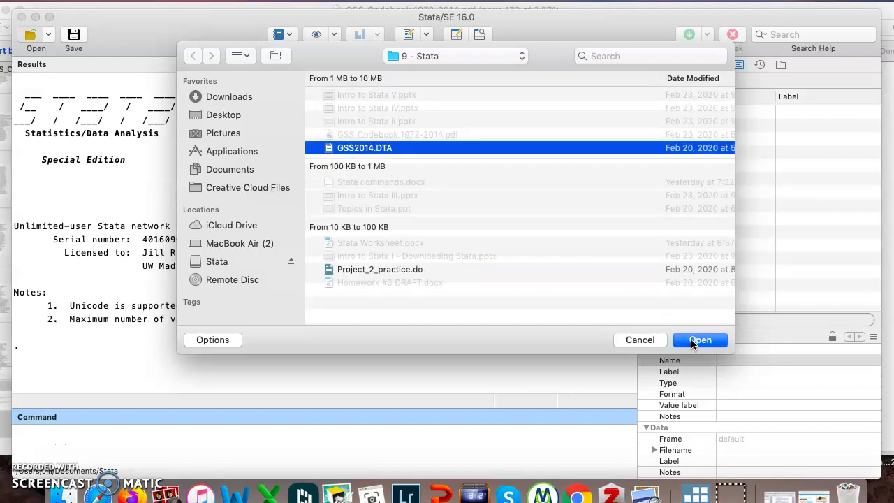
left_click(691, 341)
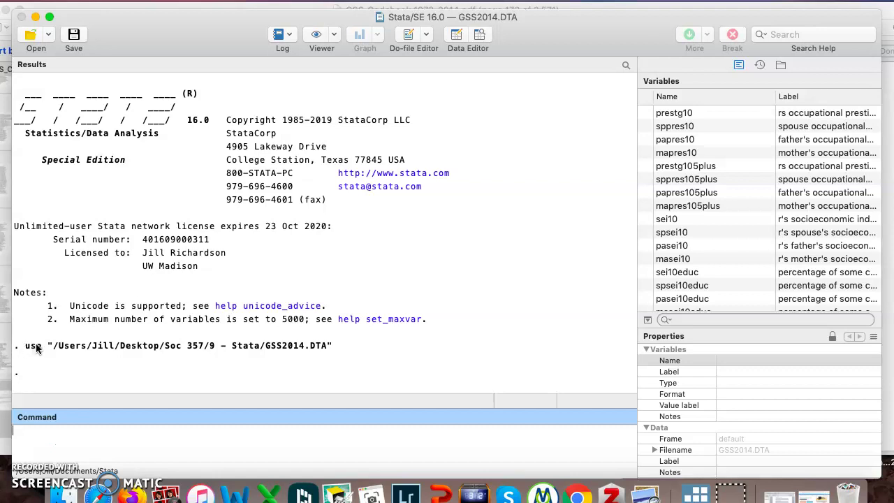
- Run tab sexornt, then table sexornt to also count dont know, iap and .n
left_click(160, 433)
type("tab sexornt")
key("Return")
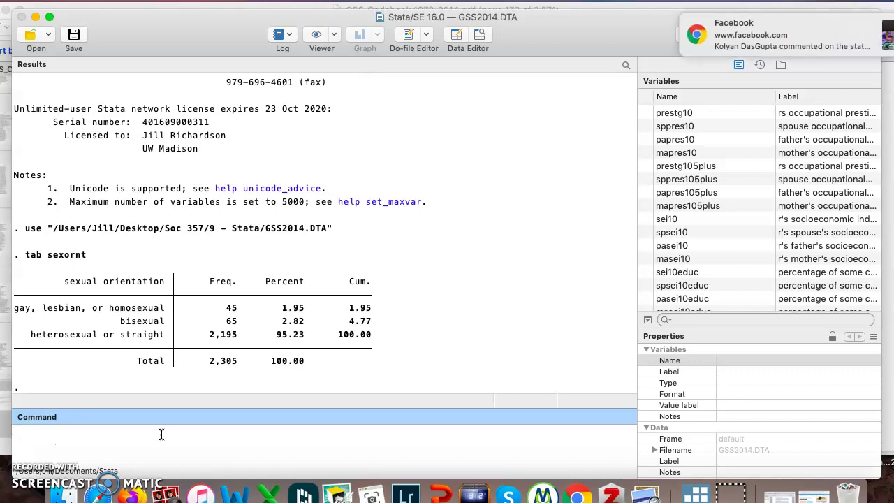
type("table sexornt")
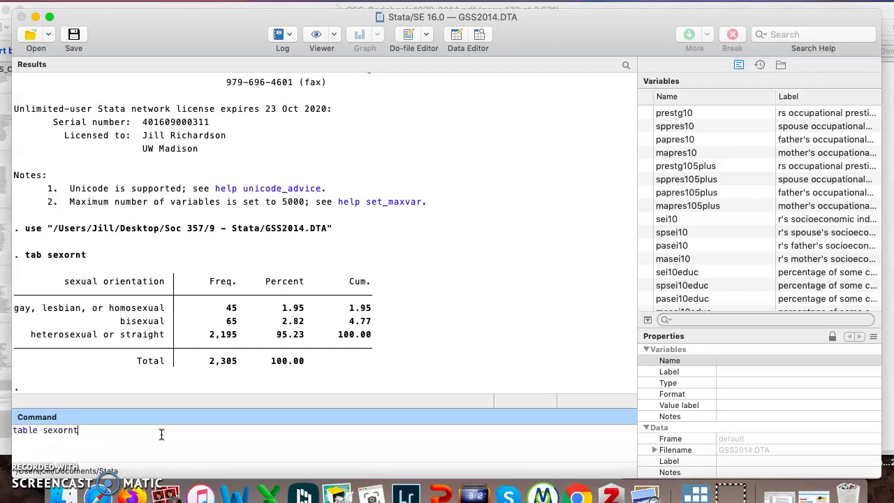
key("Return")
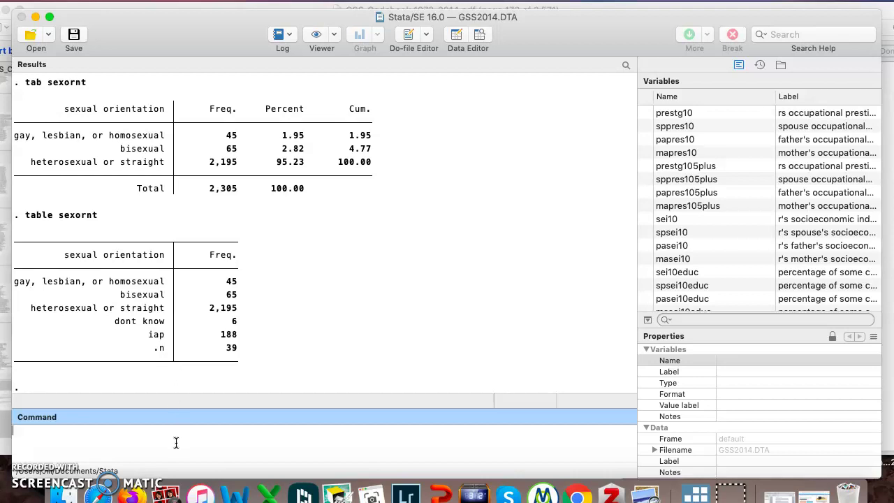
- List each respondent's sexornt value with list sexornt and scroll through the output
type("list sexornt")
key("Return")
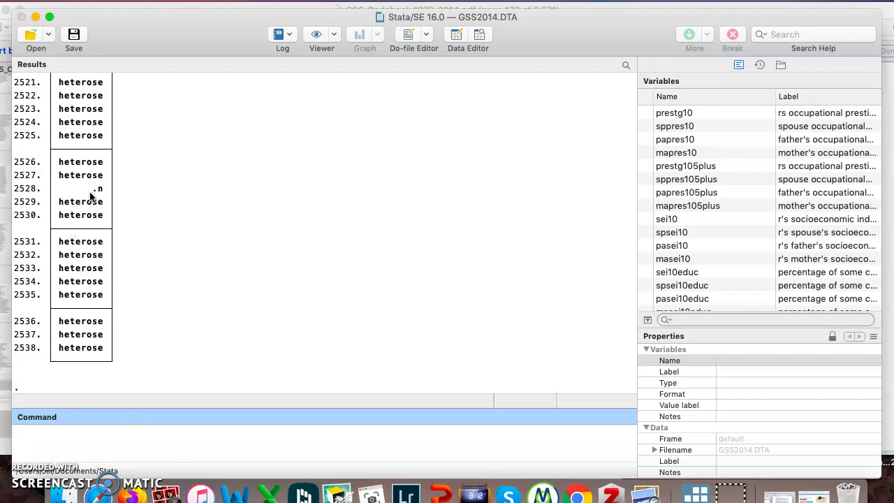
scroll(68, 190, "up", 3)
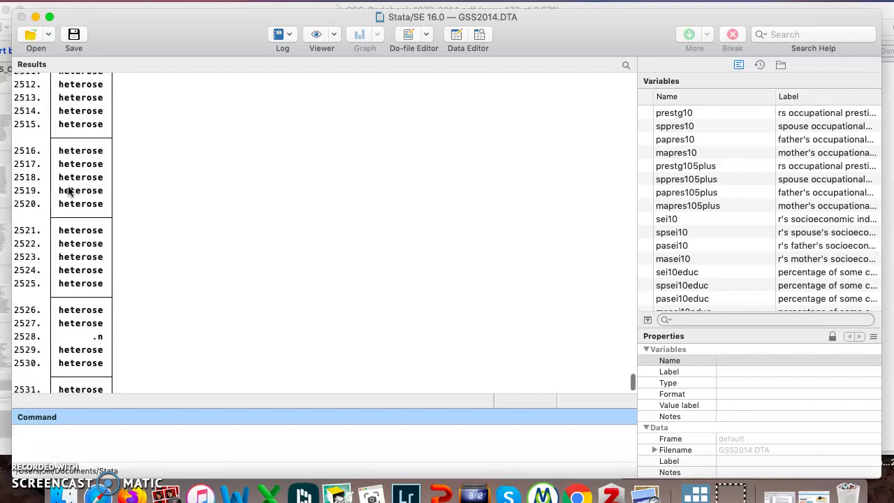
scroll(68, 191, "up", 2)
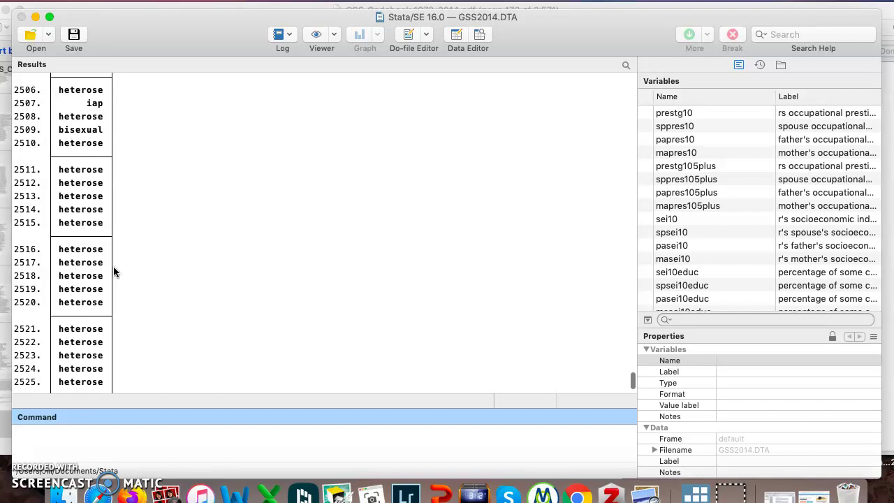
scroll(114, 271, "down", 5)
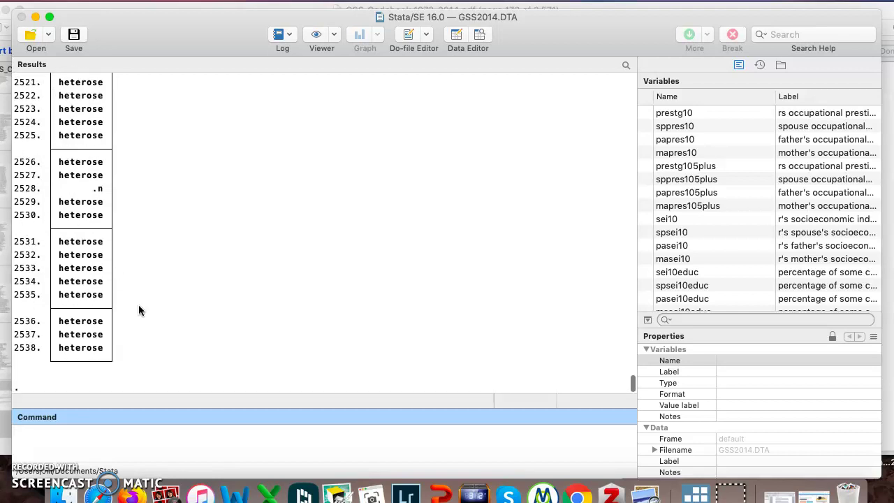
- Run tab age and scroll through the ages 18 to 89+ table (2,529 respondents)
type("tab age")
key("Return")
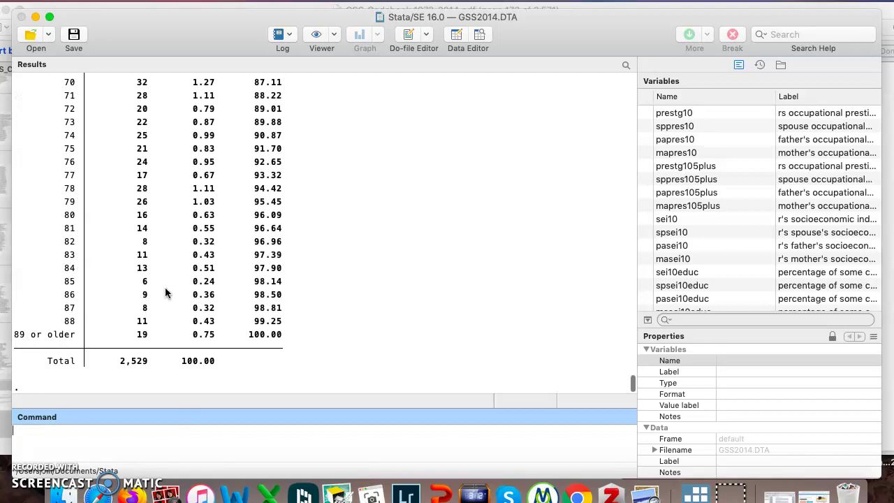
scroll(165, 292, "up", 15)
scroll(165, 292, "up", 5)
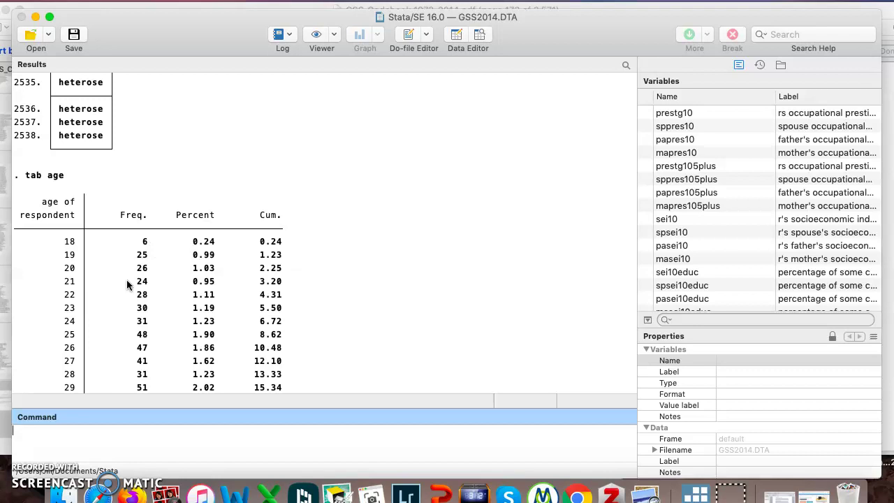
scroll(127, 279, "down", 5)
scroll(126, 279, "down", 15)
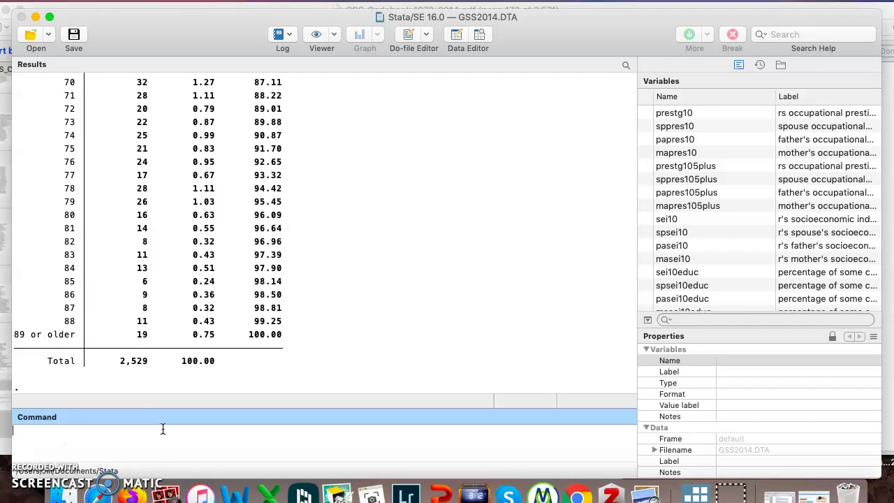
scroll(148, 244, "up", 10)
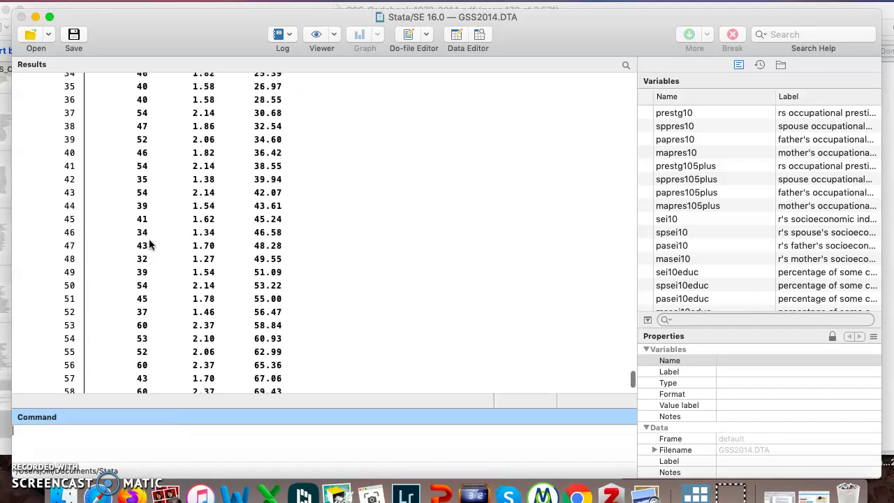
scroll(149, 244, "up", 7)
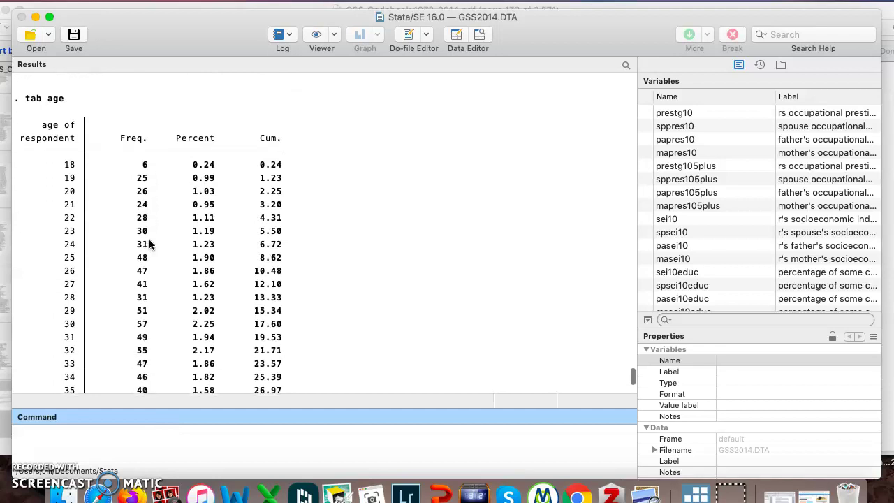
scroll(149, 244, "down", 12)
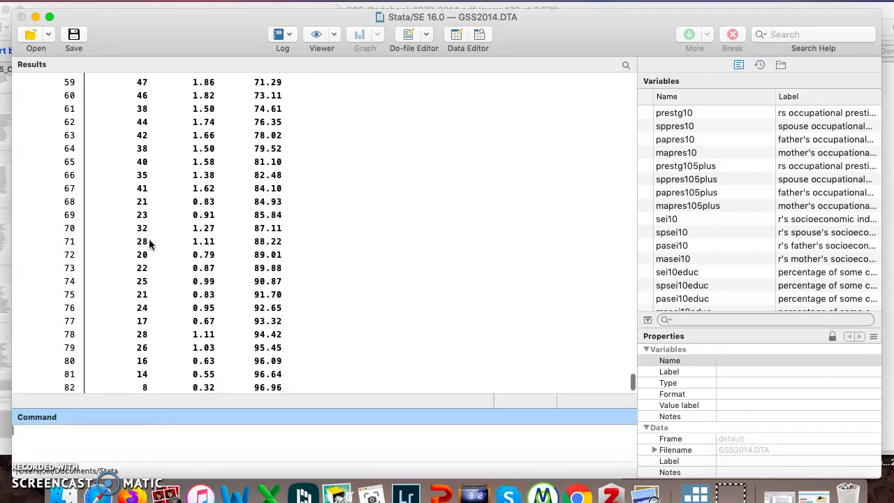
scroll(149, 244, "down", 4)
- Summarize age with summarize age and sum age: mean 49.01265, SD 17.41187, range 18–89
type("sum")
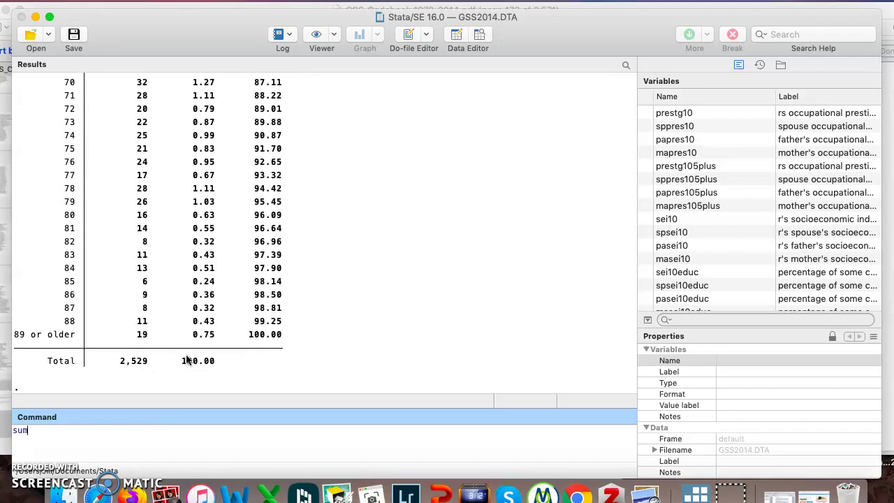
type("marize age")
key("Return")
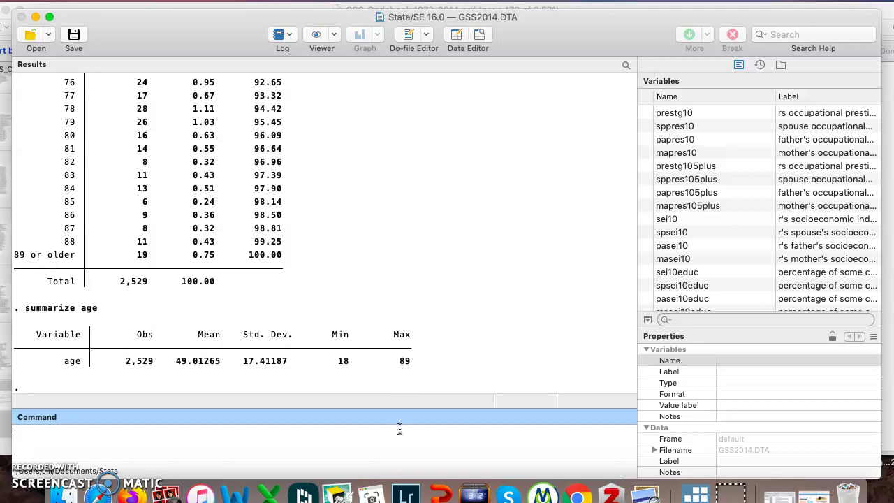
type("sum age")
key("Return")
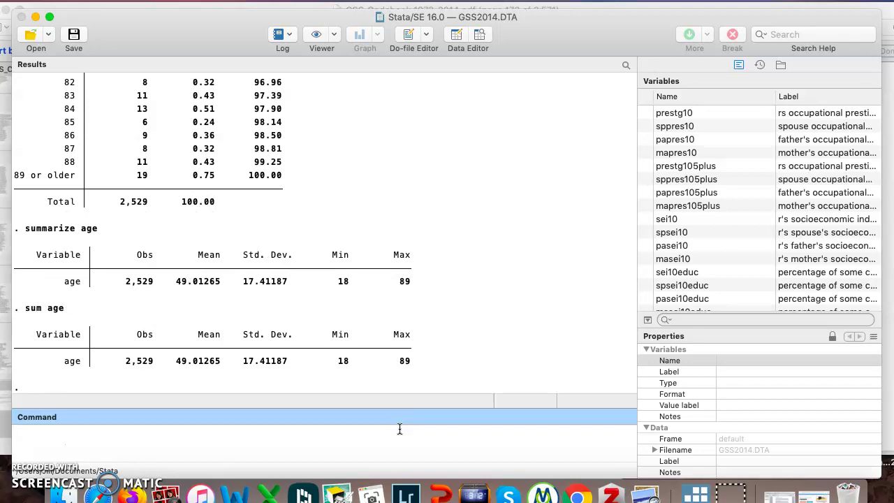
- Run tab pres12: obama 927, romney 613, other 45, didn't vote 14
type("tab pres12")
key("Return")
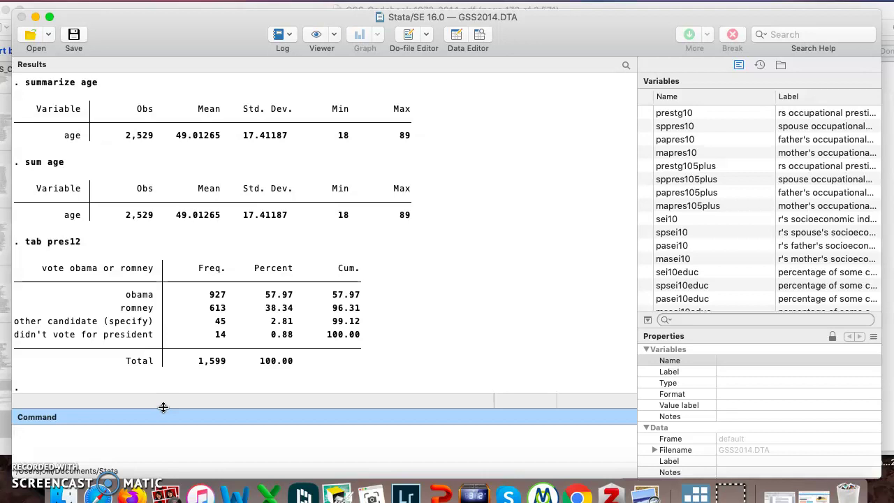
- Run tab polviews pres12, row nofreq, then paste it back and insert 'if sex'
type("tab polviews pres12, r")
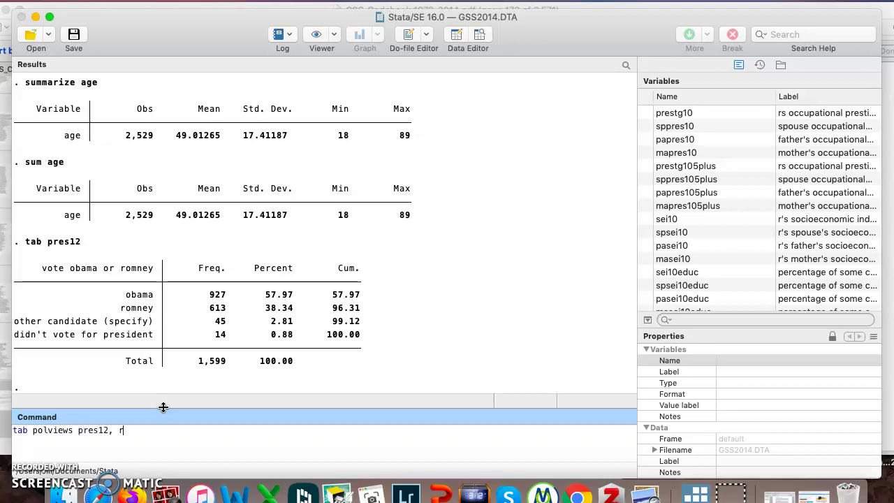
type("ow nofreq")
key("Return")
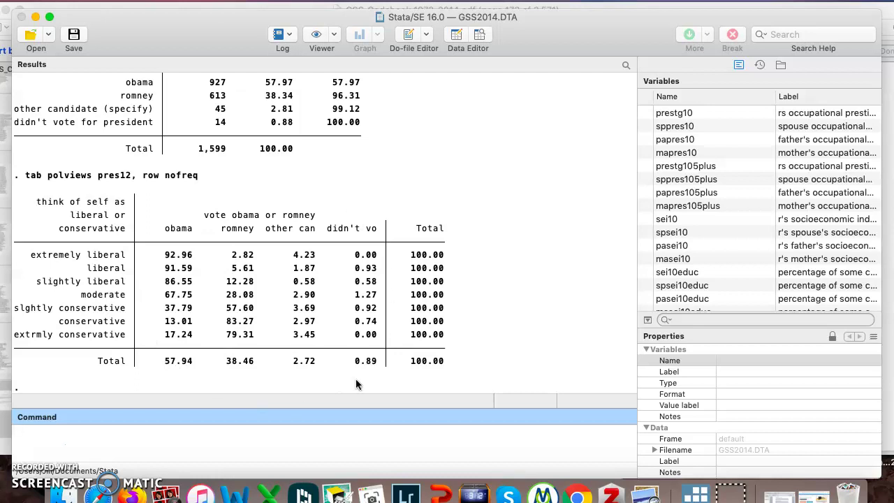
left_click_drag(201, 176, 26, 178)
key("super+c")
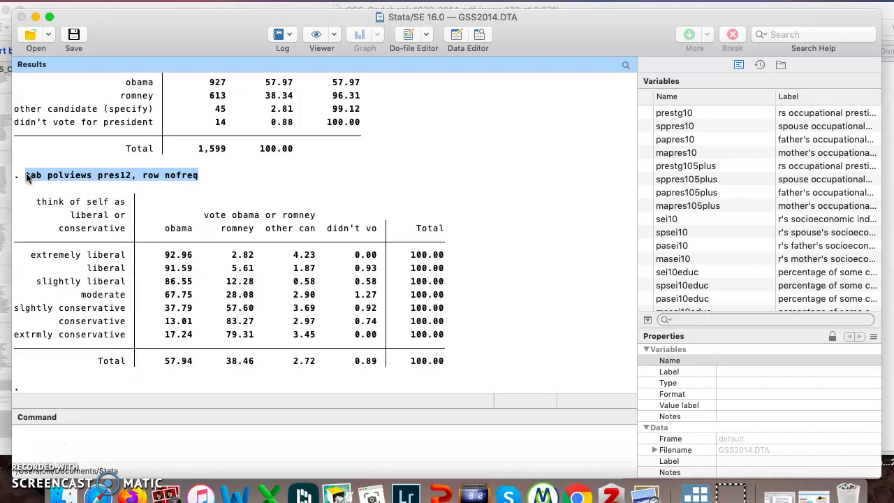
left_click(177, 440)
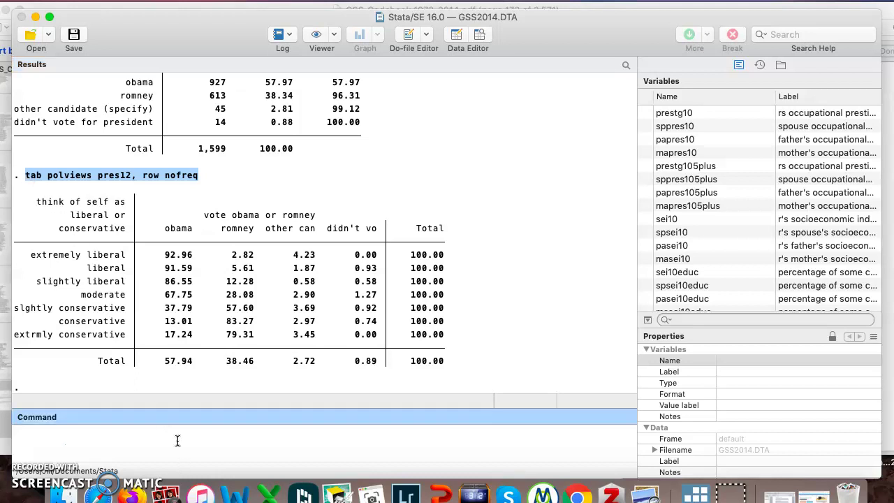
key("super+v")
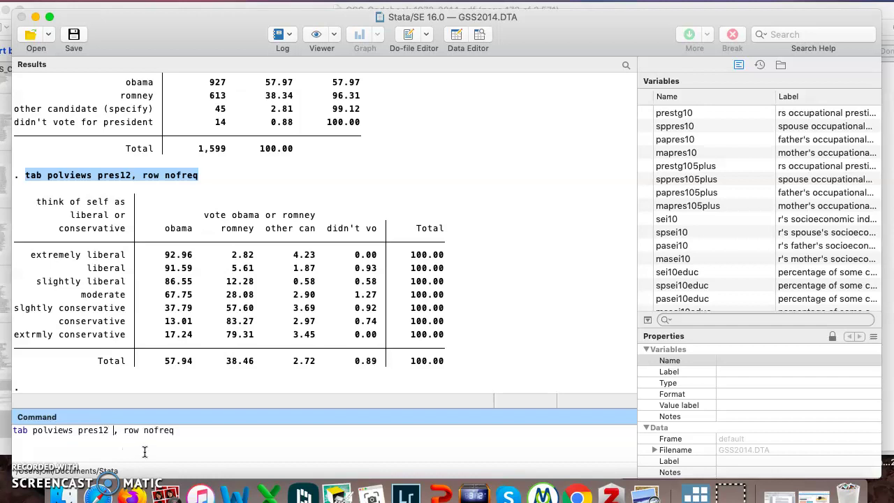
type("if sex")
- Check the codebook's SEX codes in Preview (Male 1, Female 2), then return to Stata
left_click(4, 300)
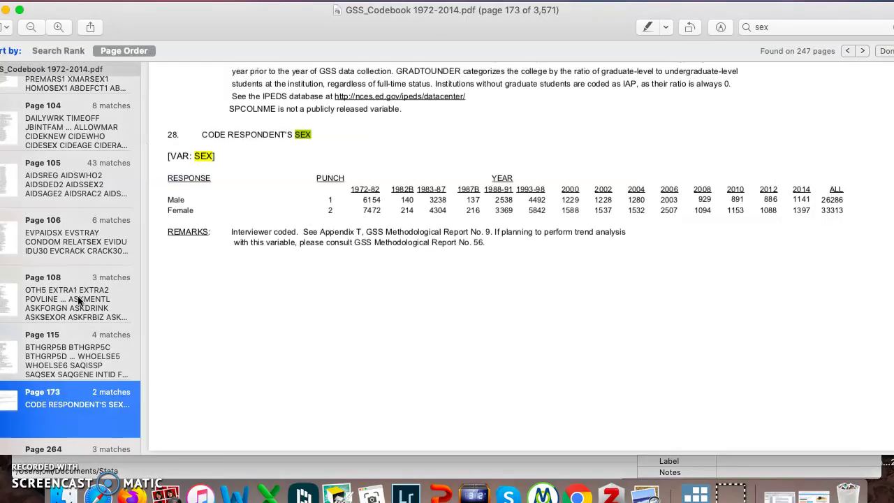
left_click(175, 180)
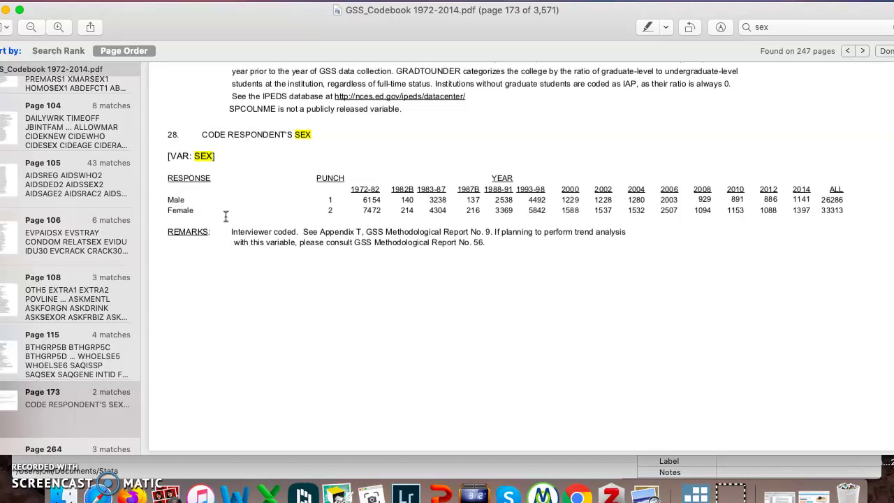
left_click(695, 493)
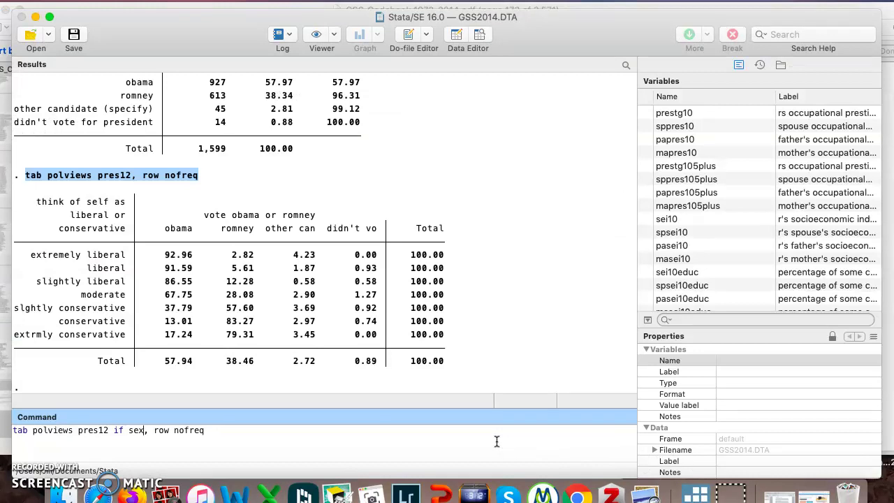
- Finish the condition as sex==2, run it, and compare women's 61.72 obama with the unfiltered table
type("==2")
key("Return")
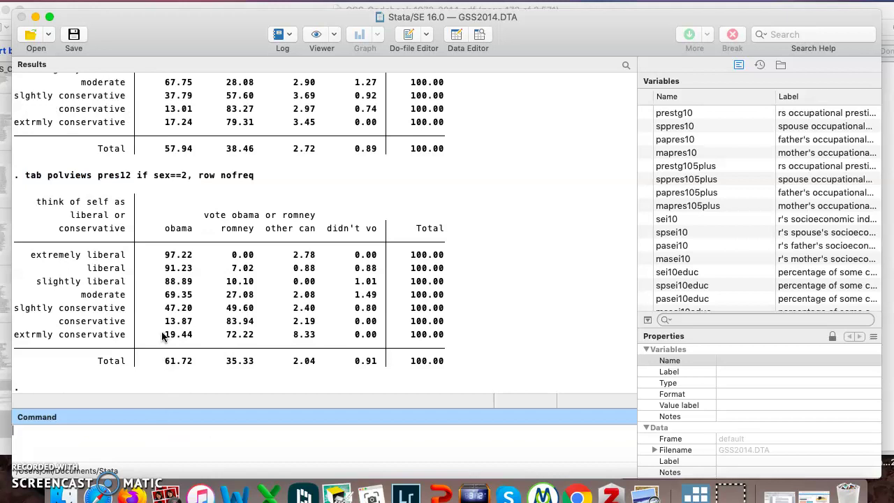
scroll(161, 332, "up", 1)
scroll(162, 336, "up", 1)
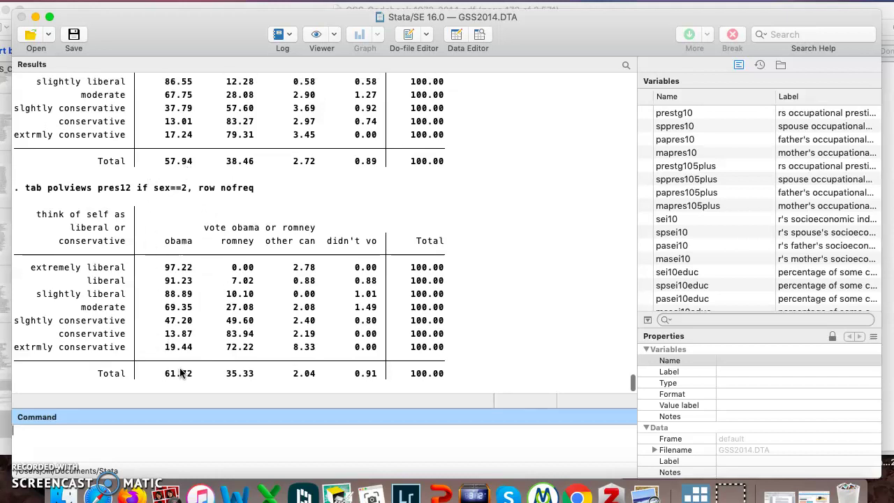
scroll(175, 173, "up", 10)
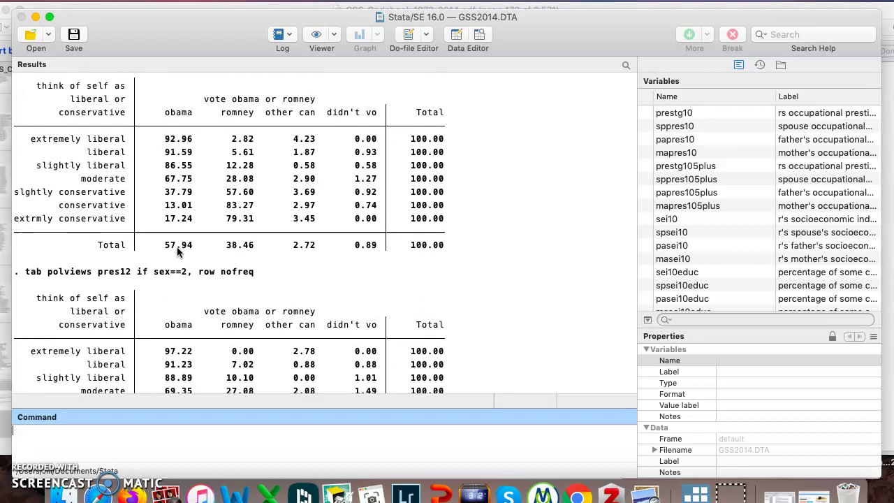
scroll(178, 251, "down", 10)
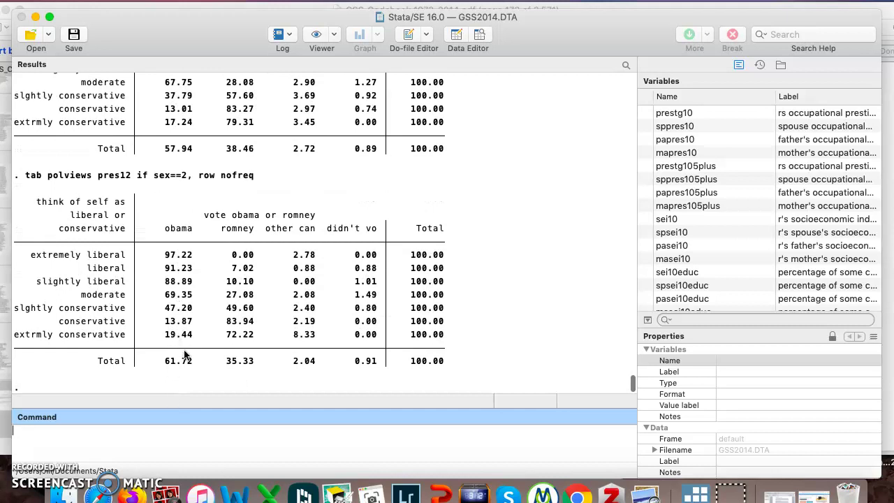
scroll(185, 355, "up", 11)
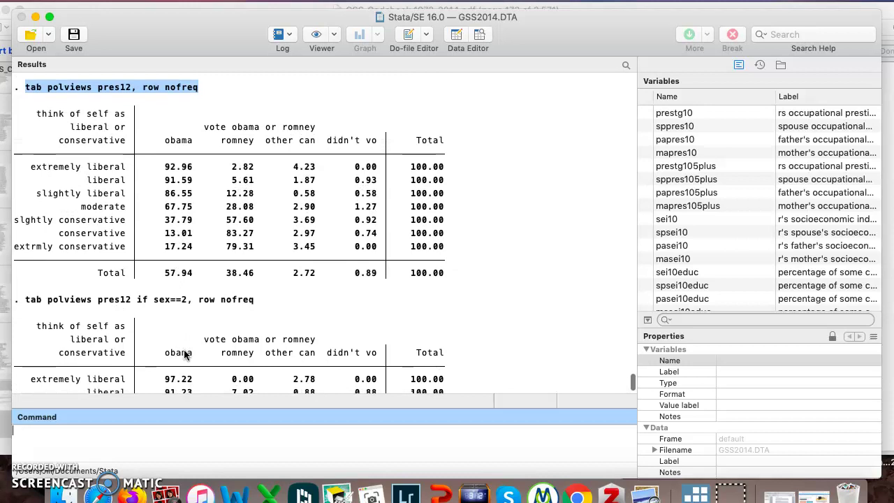
scroll(185, 354, "down", 9)
scroll(185, 354, "down", 3)
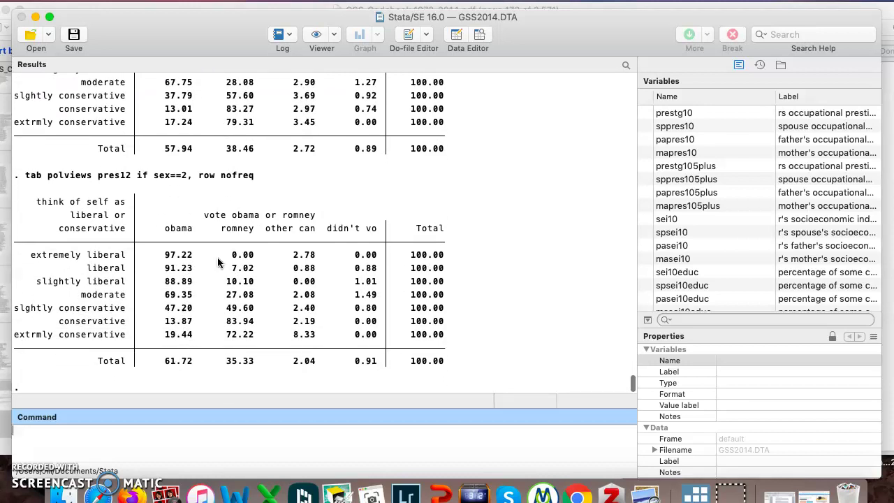
- Reuse the sex==2 command with sex==1 to get the men's crosstab (53.15 obama)
left_click_drag(261, 179, 28, 175)
key("super+c")
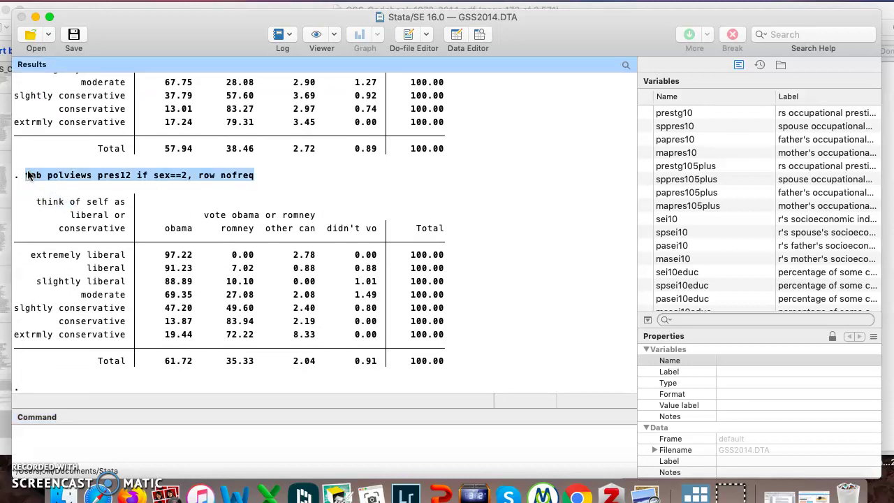
left_click(169, 432)
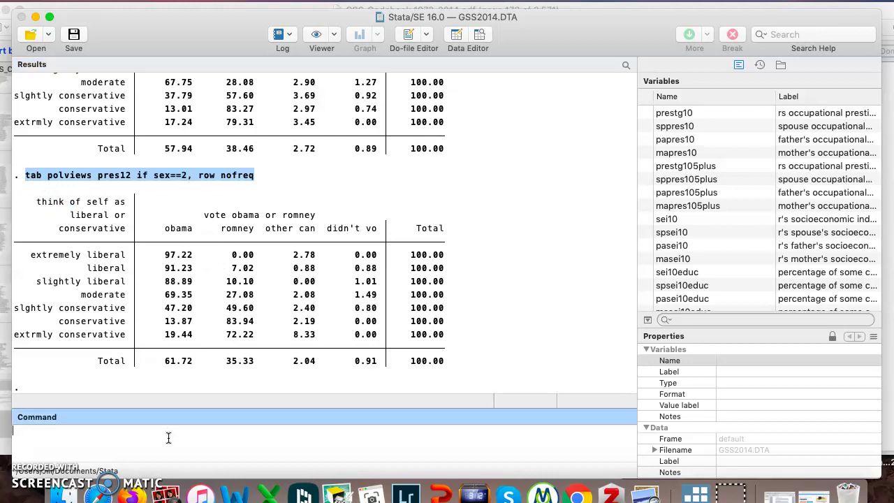
key("super+v")
left_click(159, 429)
key("BackSpace")
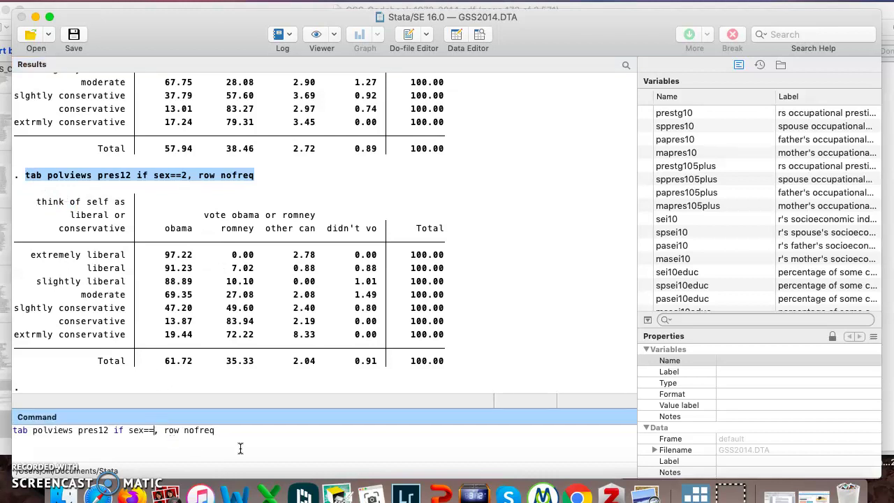
type("1")
key("Return")
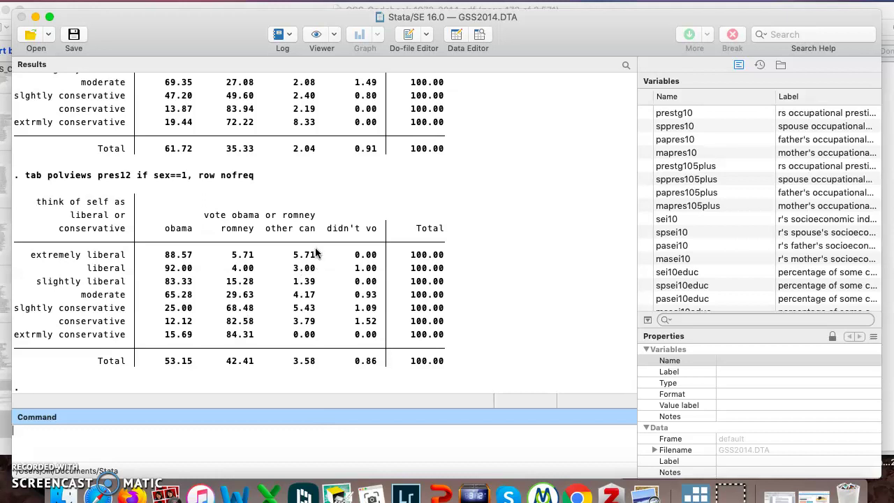
- Rerun the female crosstab with 'pres12!=4&' added before sex==2 to drop non-voters
key("super+v")
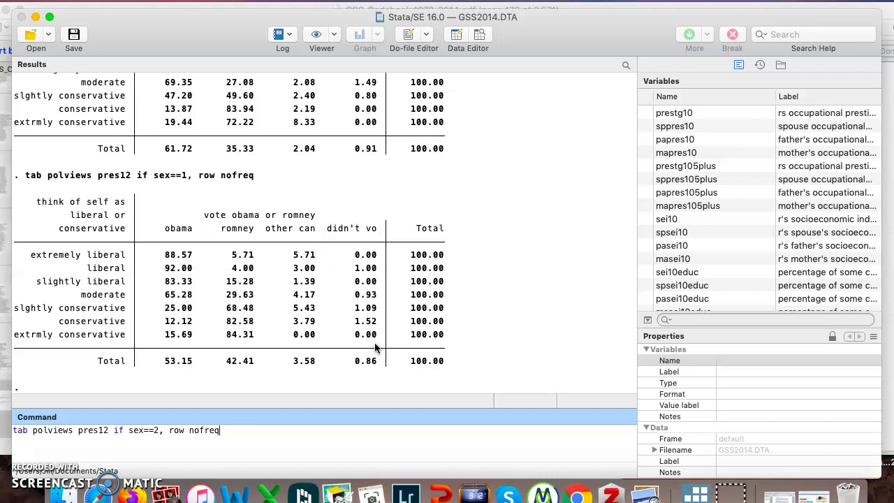
left_click(129, 430)
type("pres12")
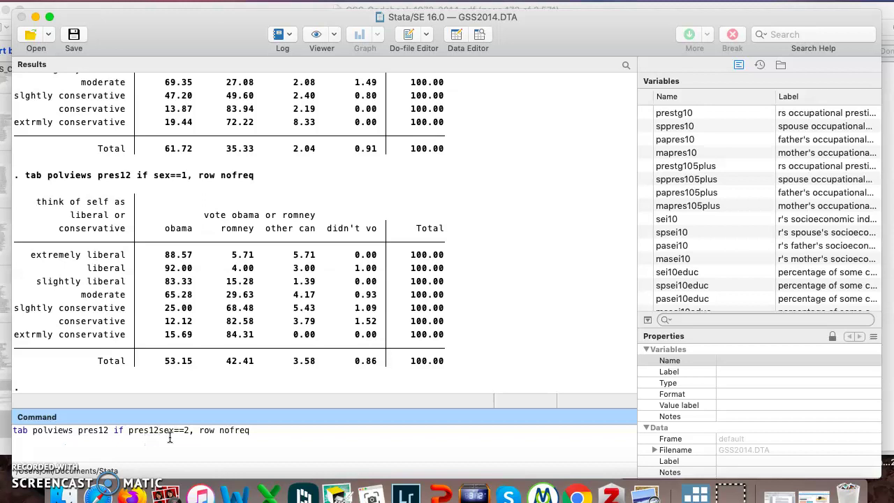
type("!=4&")
key("Return")
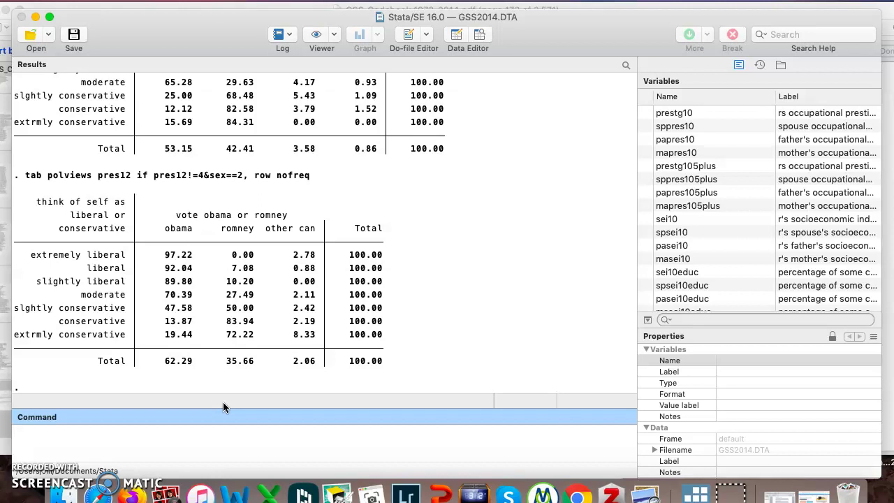
- Run the polviews by pres12 row-percent crosstab for age<=25, then again for age<26
type("tab polviews pres12 if")
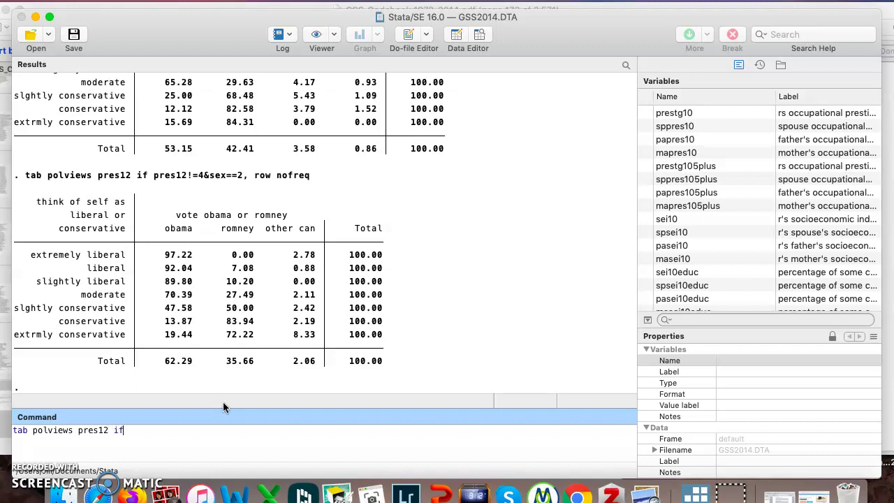
type(" age<=25, row nofreq")
key("Return")
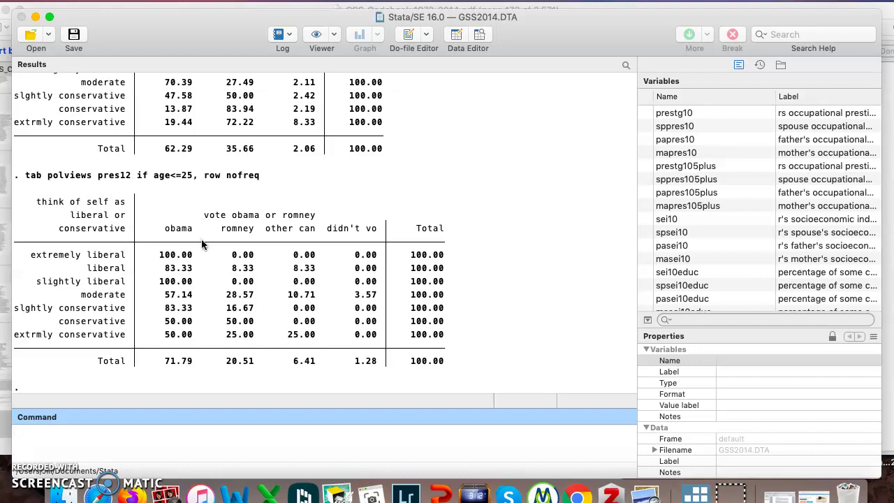
type("tab polviews pres12 if age")
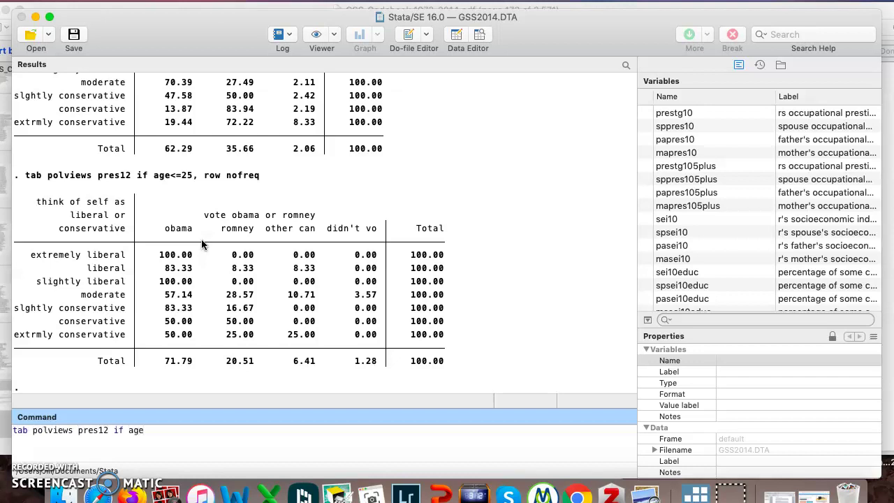
type("<26, row nofreq")
key("Return")
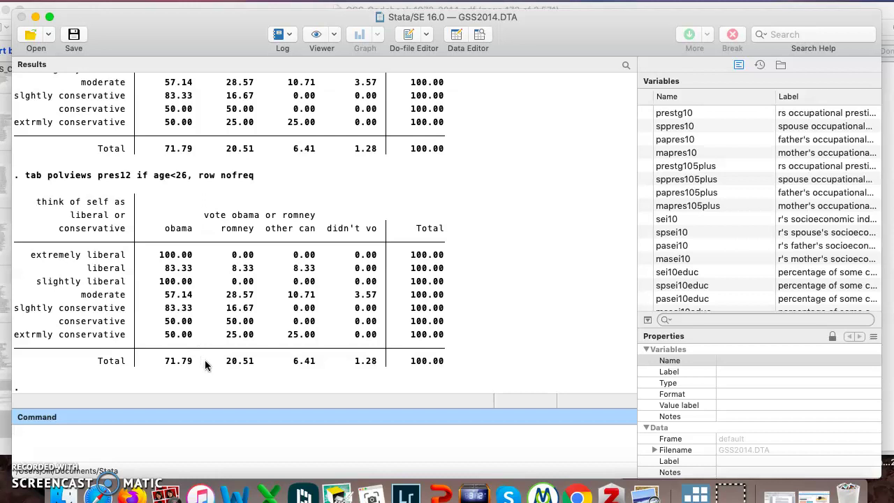
- Enter 'tab pres12 sex if pres12!=4&sexornt==3&age<=25, row nofreq' in the Command window
type("tab pres12 sex if pres12")
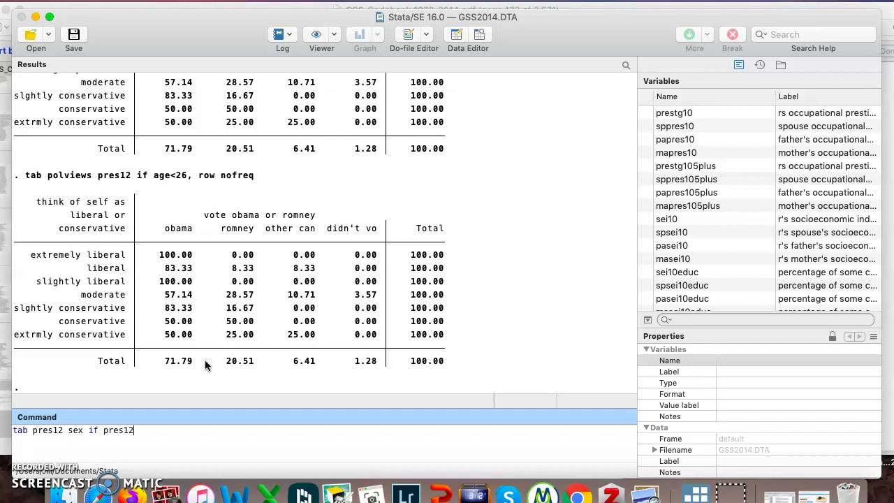
type("!=4&")
type("&a")
key("BackSpace")
key("BackSpace")
type("ag")
key("BackSpace")
key("BackSpace")
type("sex")
key("BackSpace")
key("BackSpace")
key("BackSpace")
type("sexornt==3")
type("&age<=")
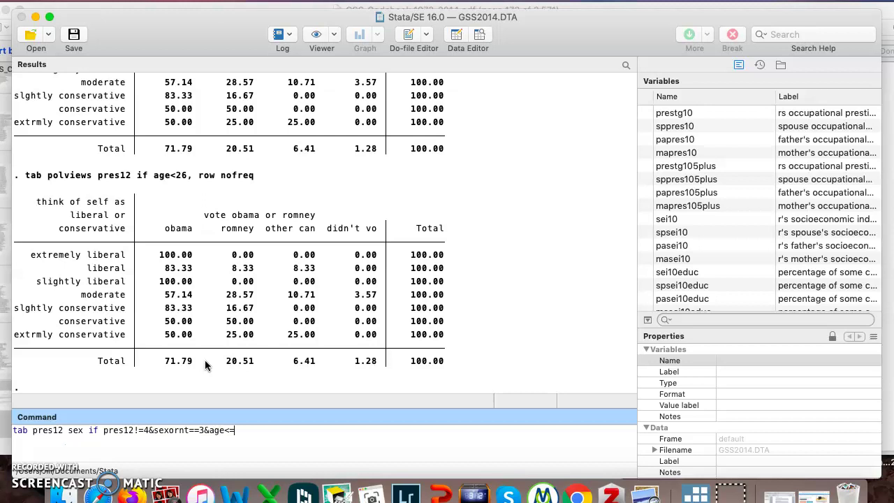
type("25, row nofreq")
key("Return")
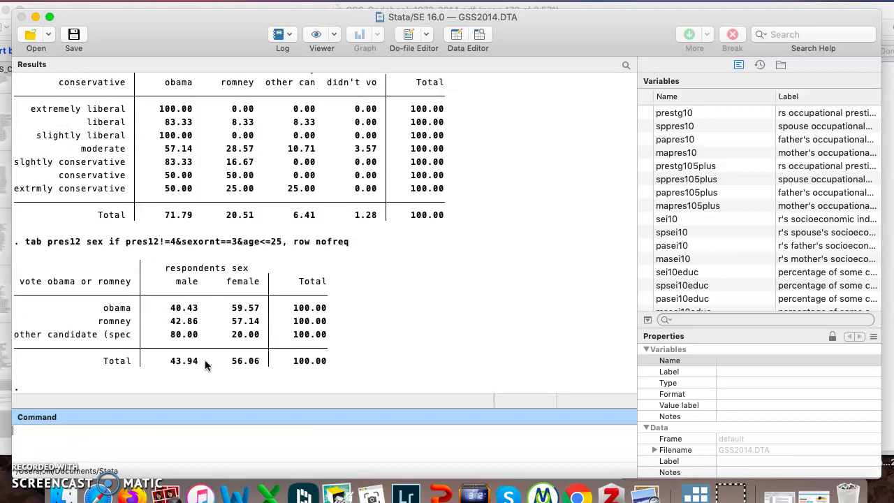